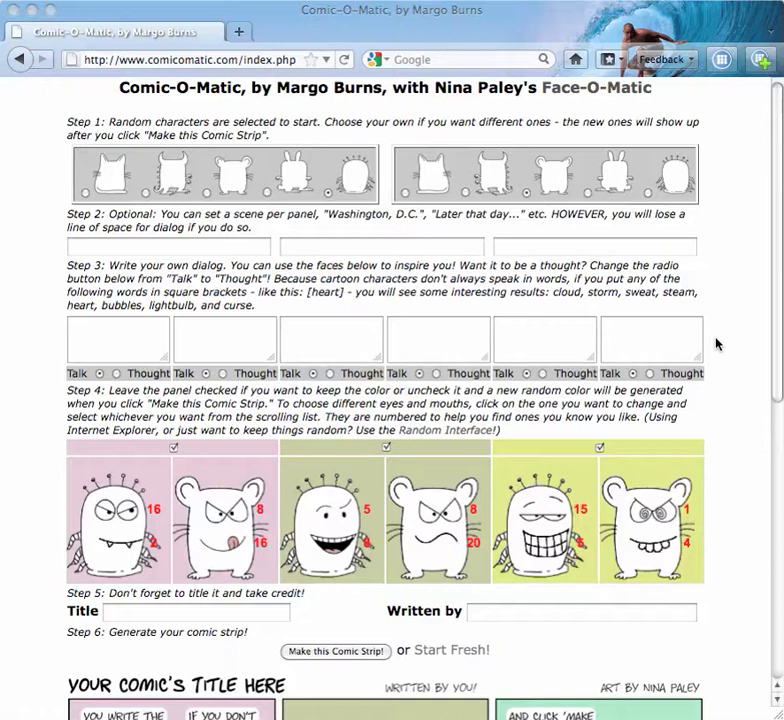
Step: Choose the cat and the bunny as the strip's two characters
left_click(716, 344)
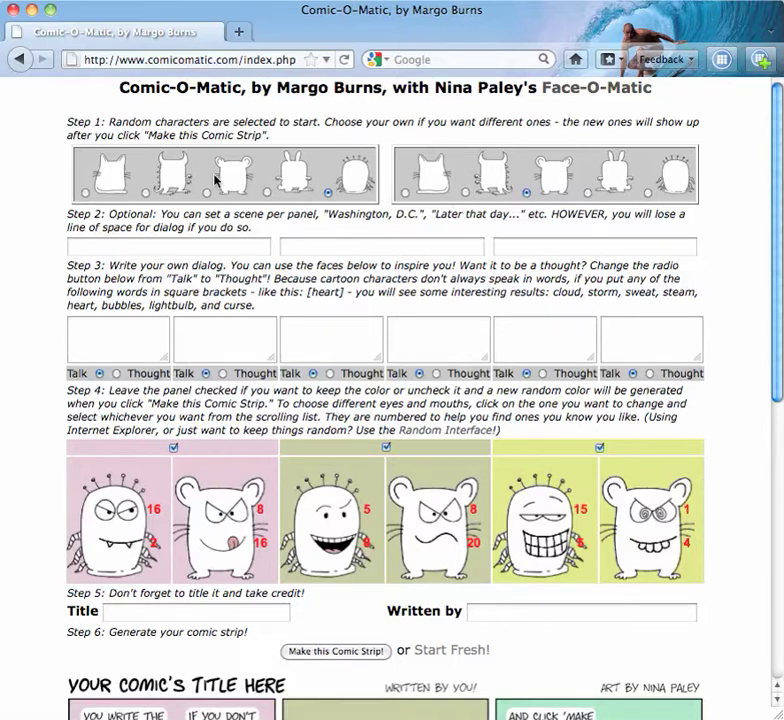
left_click(85, 192)
left_click(587, 193)
Step: Give panel 1 the tongue-out mouth 6 on the first character, and eyes 0 with frown mouth 1 on the second
left_click(145, 572)
mouse_move(160, 572)
left_mouse_down()
mouse_move(163, 597)
mouse_move(161, 588)
left_mouse_up()
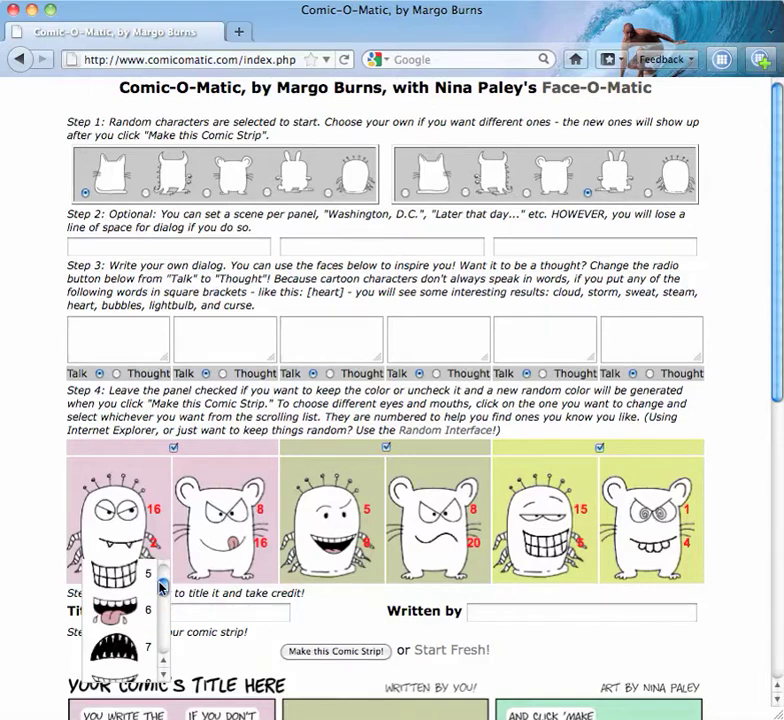
left_click(133, 605)
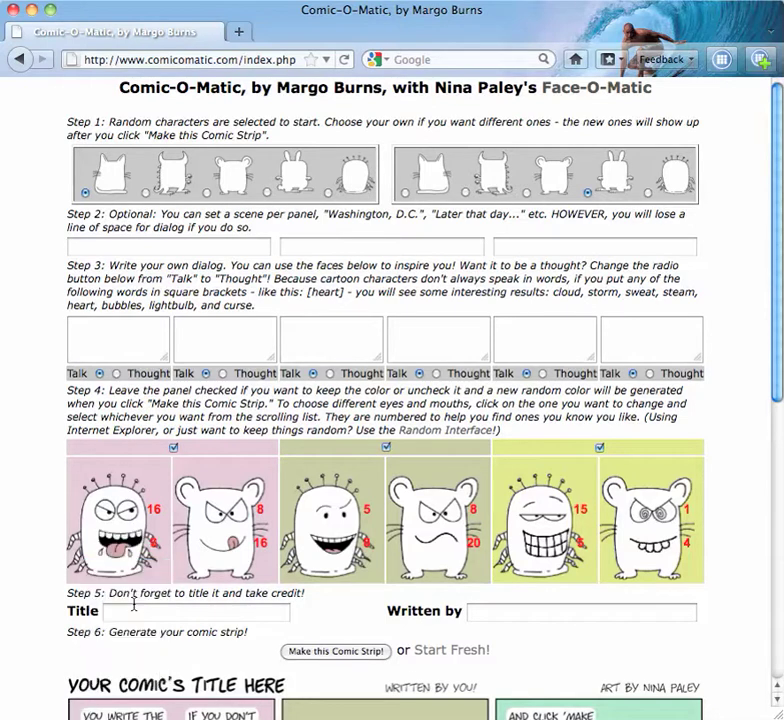
left_click(240, 541)
left_click(232, 580)
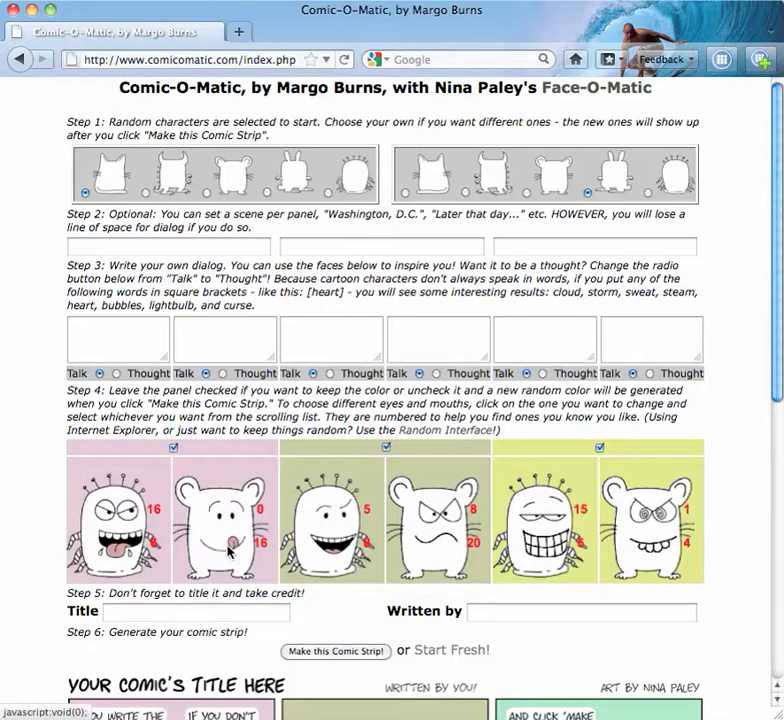
left_click(230, 545)
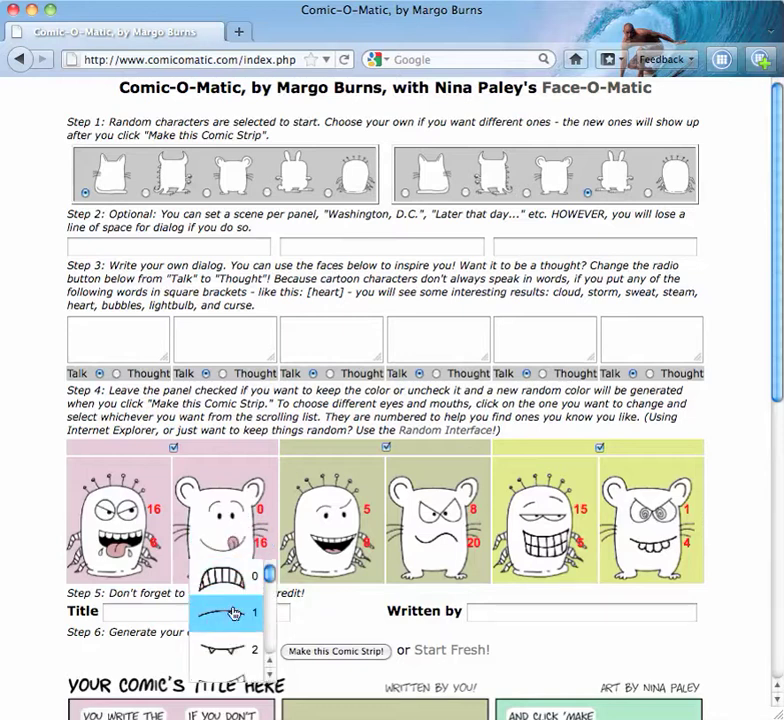
left_click(233, 613)
left_click(110, 332)
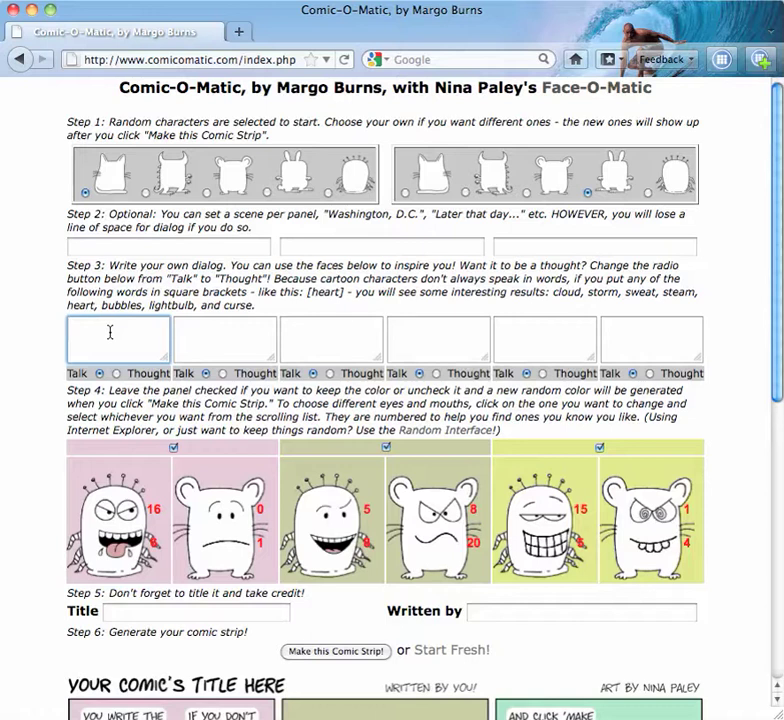
Step: Enter "Oooh! I'm going to eat you!" for the first character and "Oh, no!" as the second character's thought
type("Oooh! I'm going to eat you!")
left_click(193, 336)
type("Oh, no!")
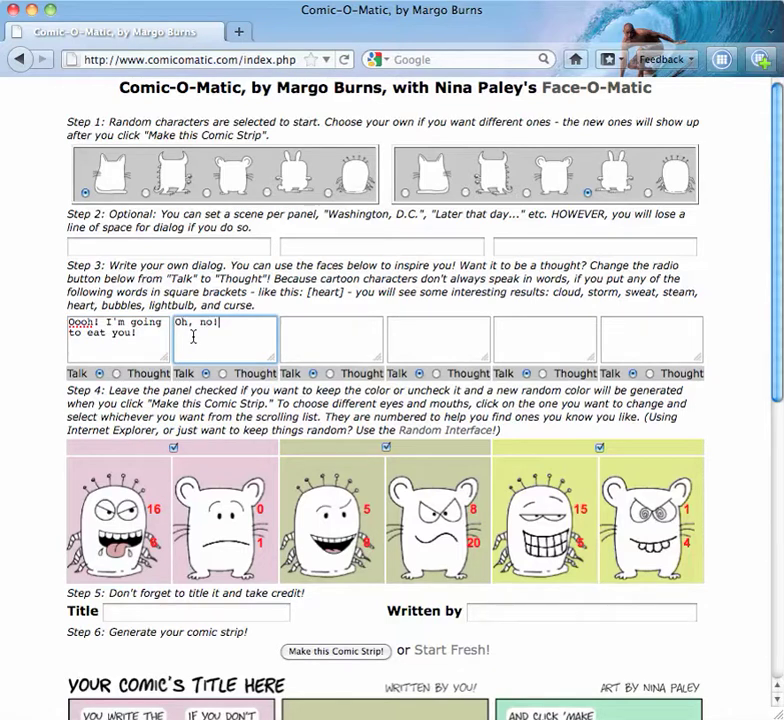
left_click(222, 374)
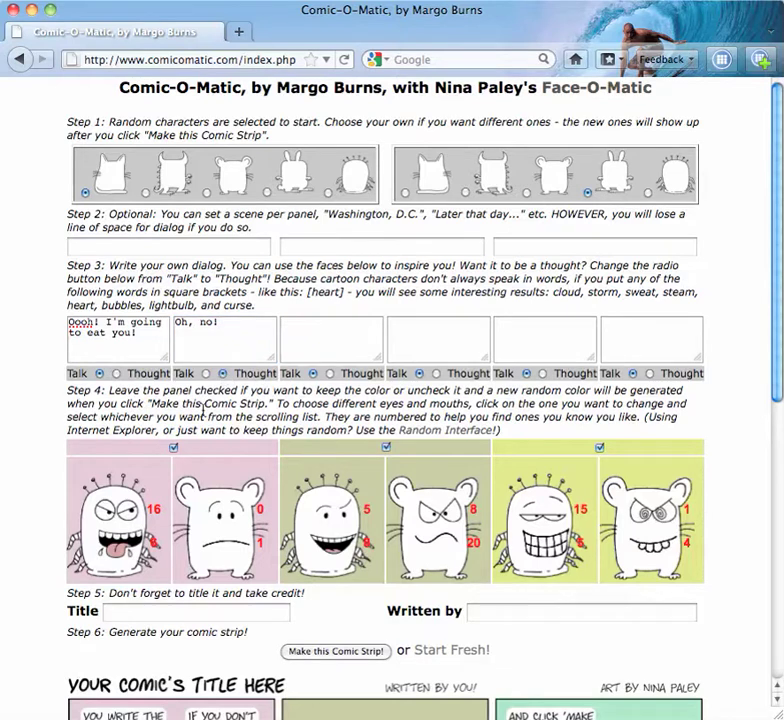
Step: Generate the strip, view the cat's threat and the bunny's "Oh, no!" thought, then return to the top
left_click(366, 652)
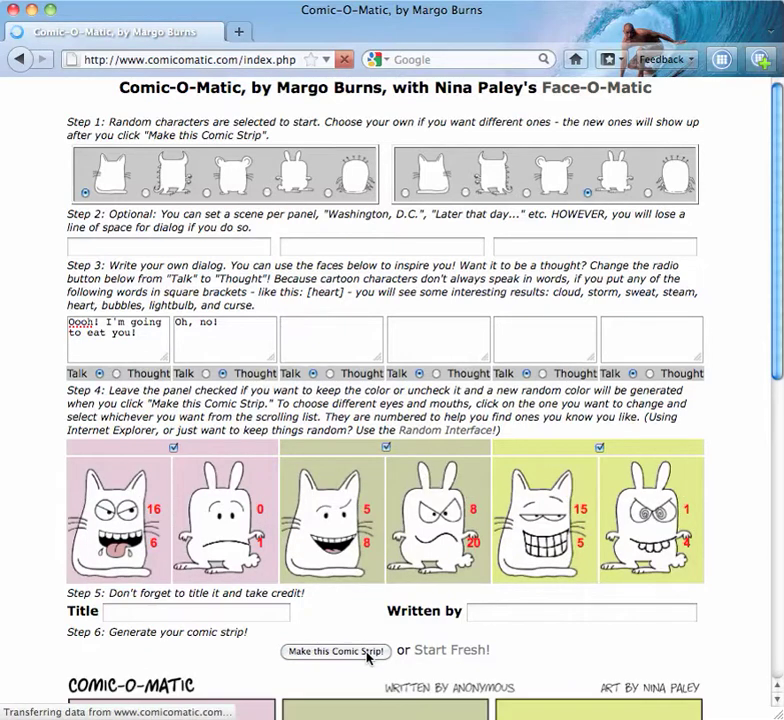
left_click_drag(772, 364, 780, 582)
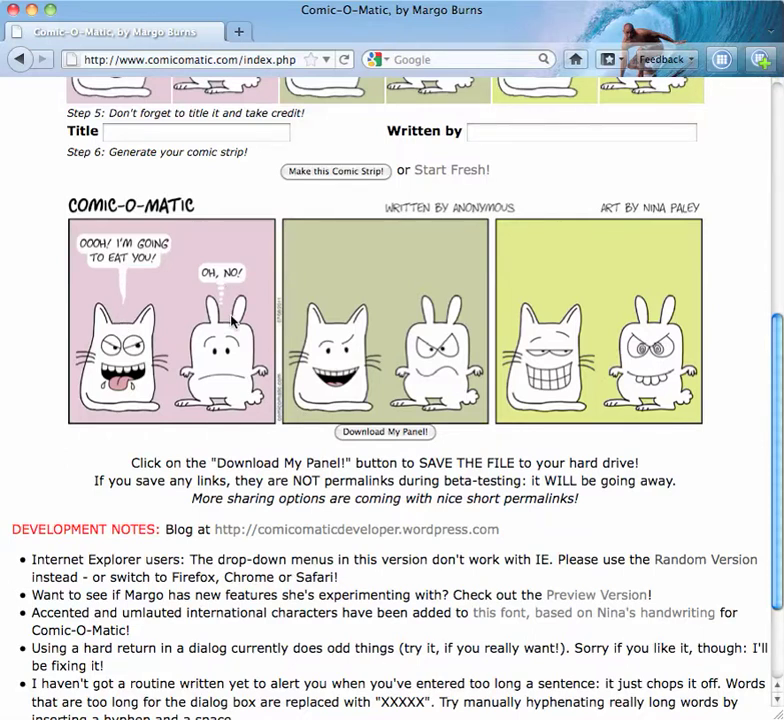
scroll(232, 320, "up", 4)
scroll(232, 320, "up", 2)
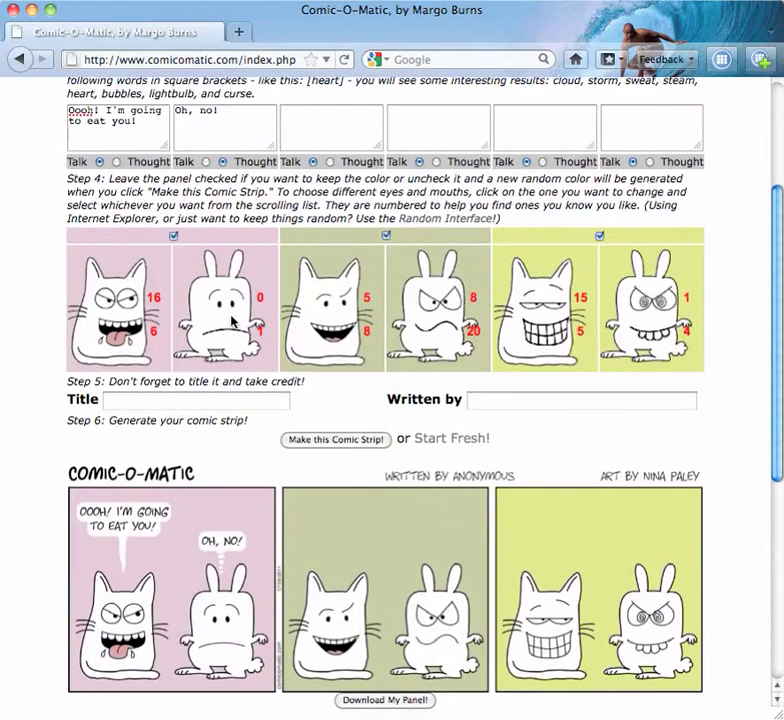
scroll(232, 320, "up", 3)
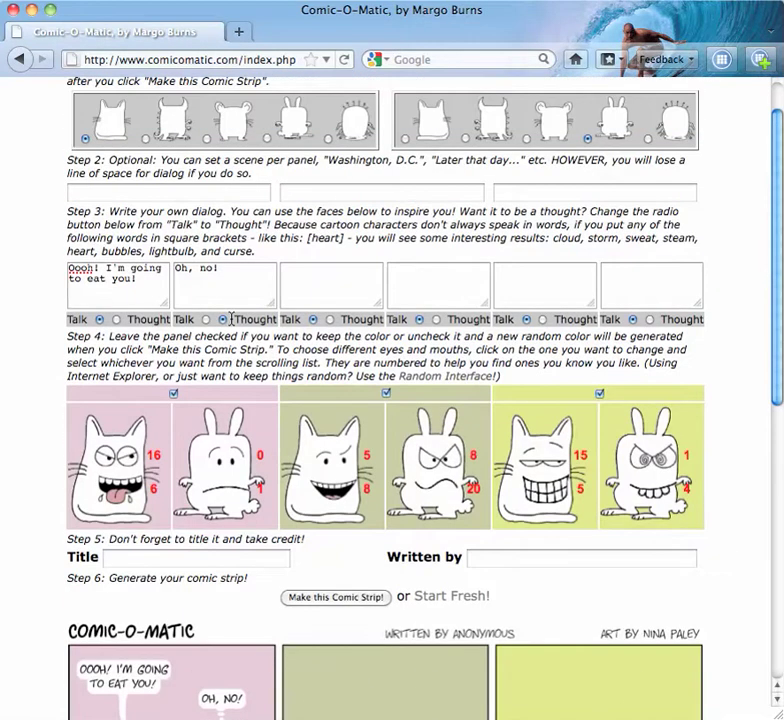
scroll(232, 320, "down", 3)
scroll(240, 300, "up", 4)
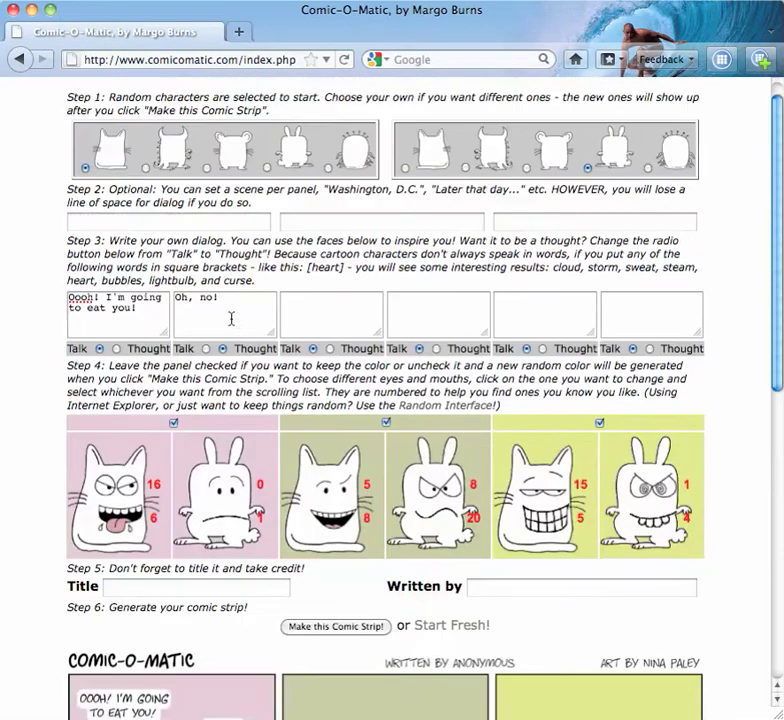
Step: Caption panel 2 with "Later that same day...." and regenerate the strip to view it
left_click(303, 247)
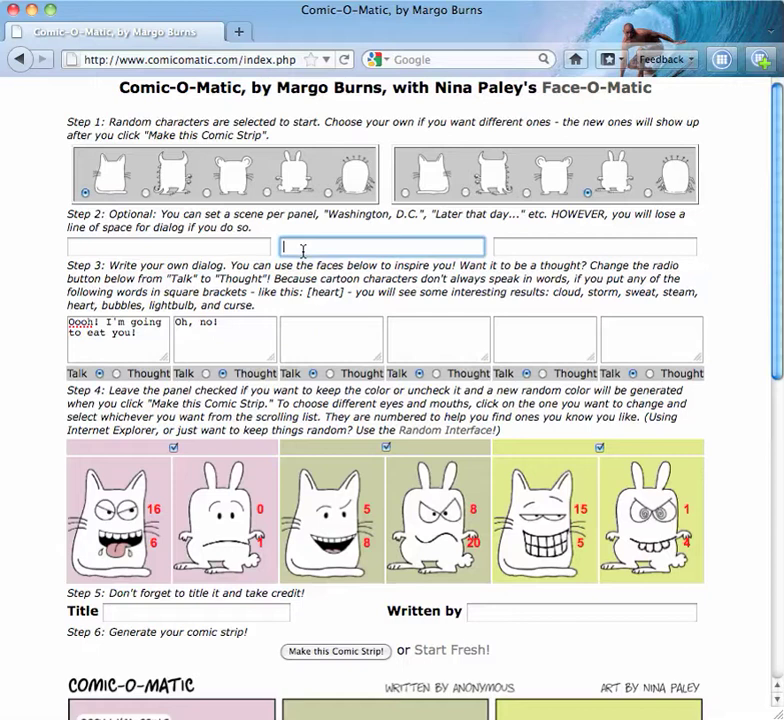
type("Later that ")
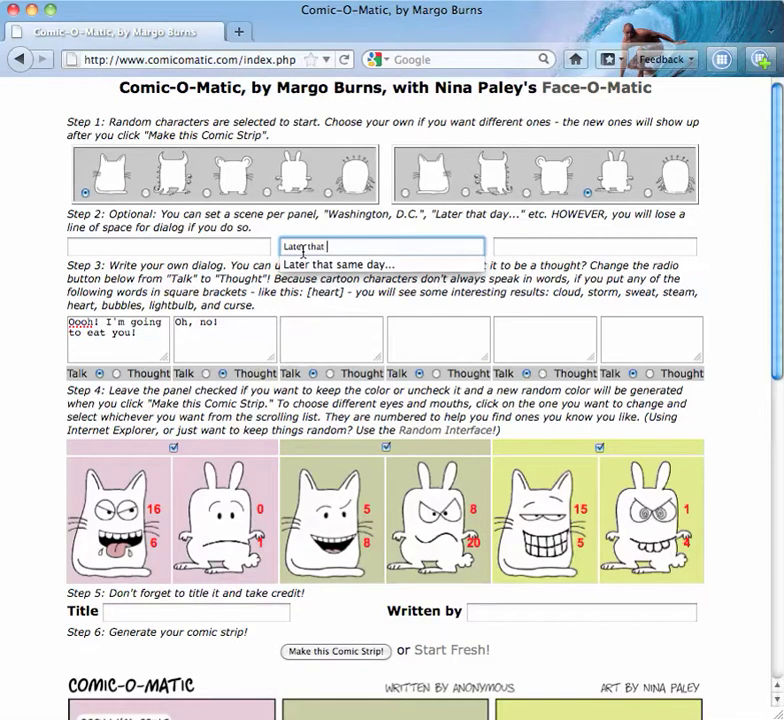
type("same day....")
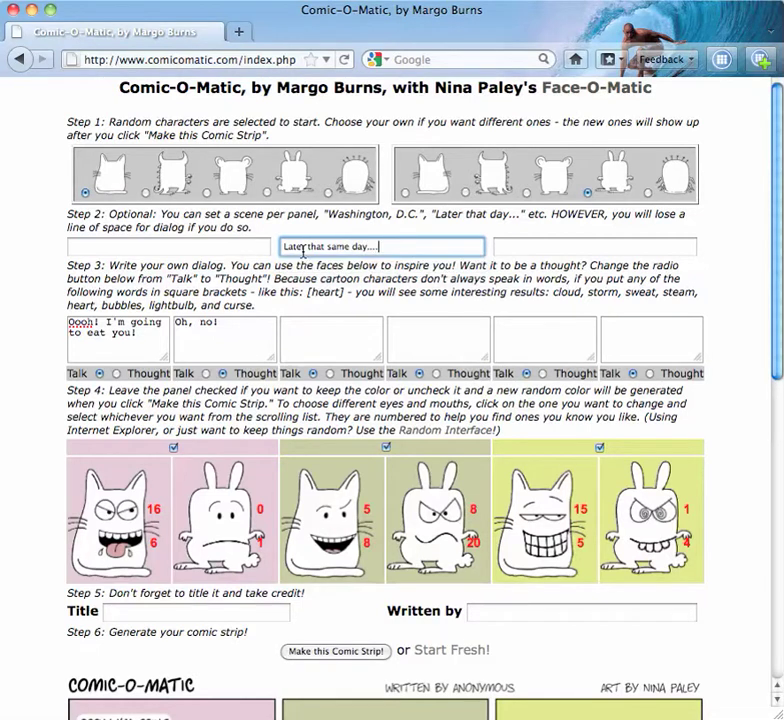
left_click(323, 652)
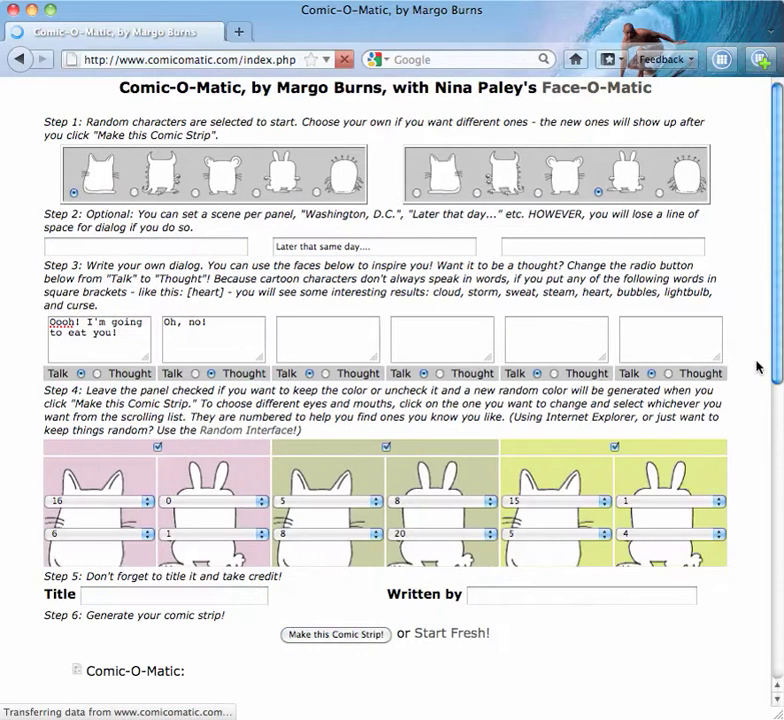
scroll(781, 397, "down", 4)
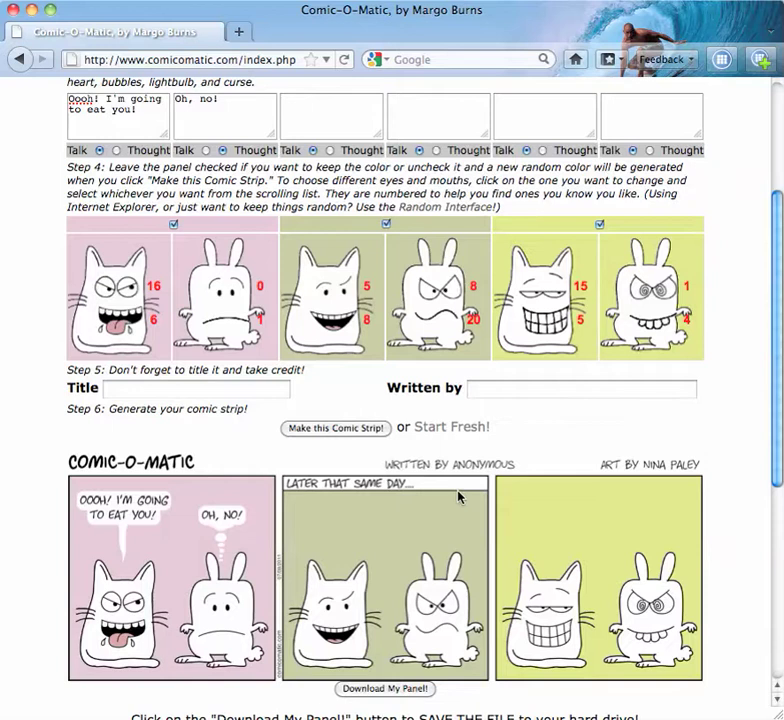
Step: Unlock the middle panel's colour and regenerate the strip, turning that panel from green to purple
left_click(386, 225)
left_click(372, 431)
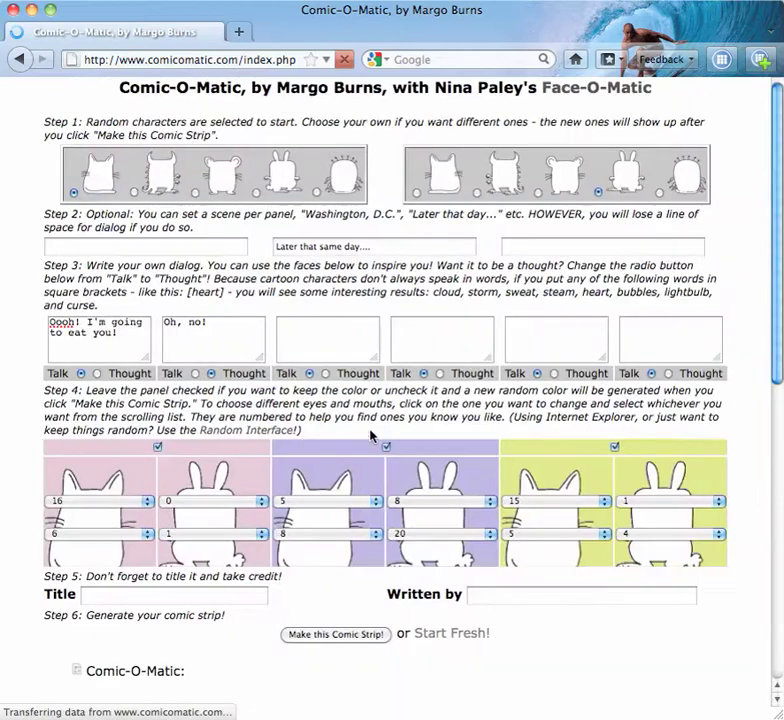
scroll(537, 428, "down", 5)
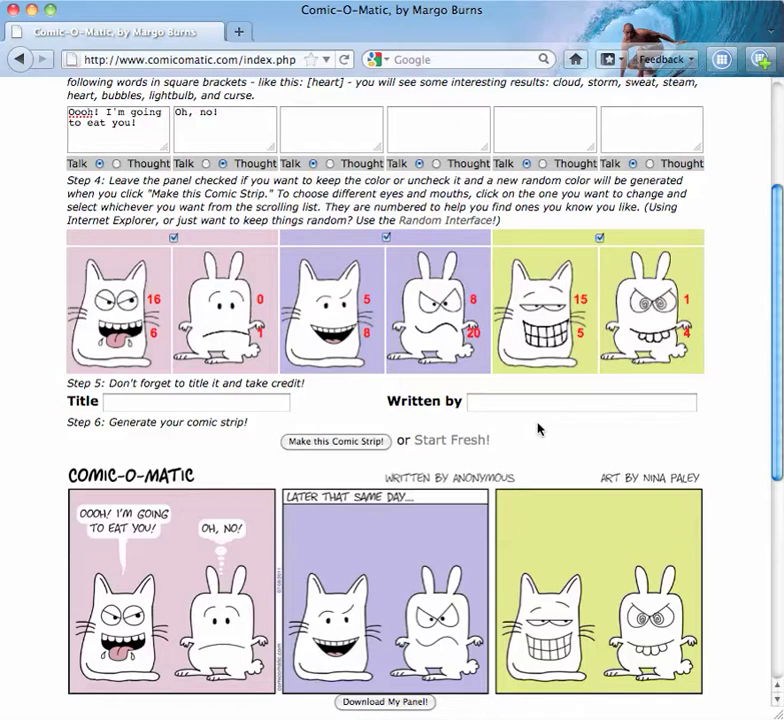
Step: Title the strip "My Comic!", enter the author's name as the byline, and regenerate it
left_click(240, 401)
type("My Comic!")
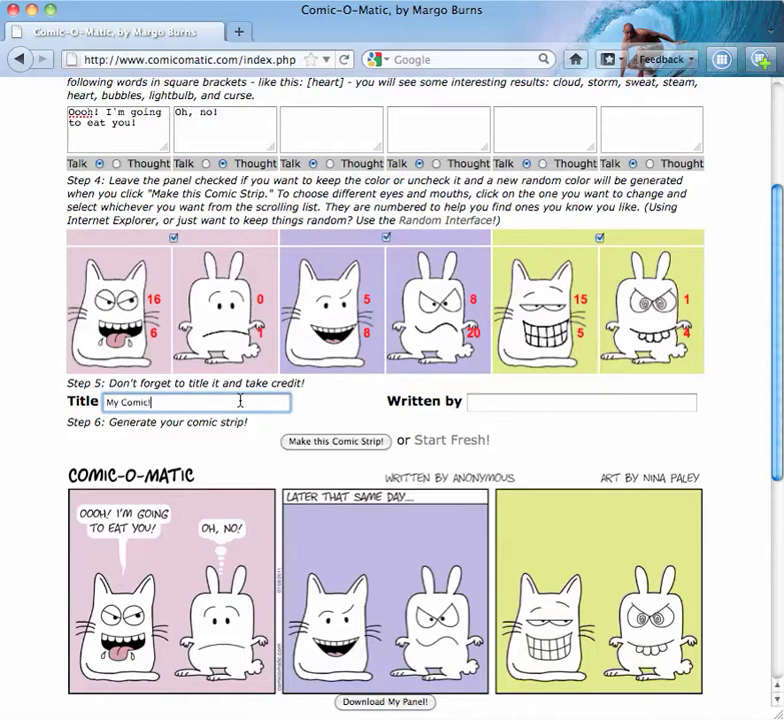
left_click(501, 401)
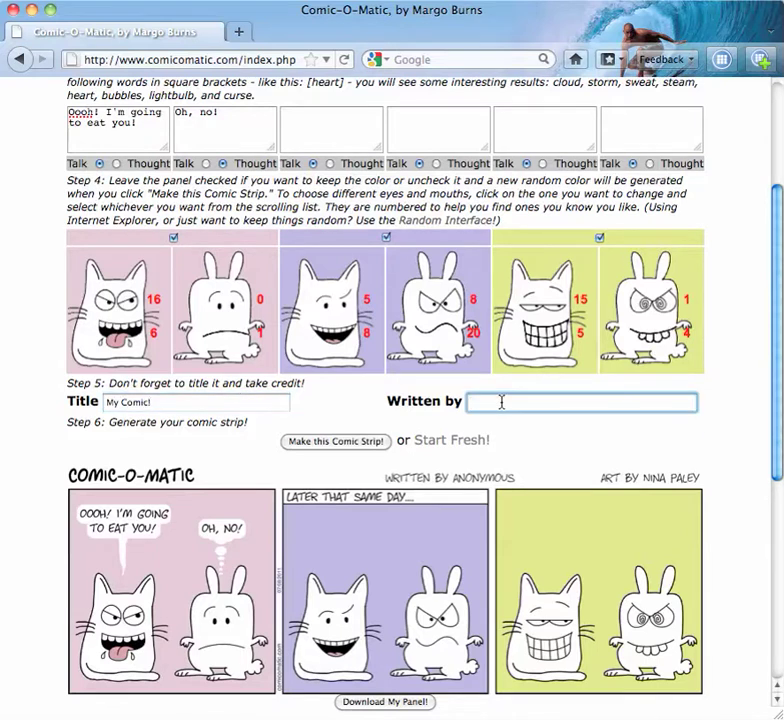
type("Margo Burs")
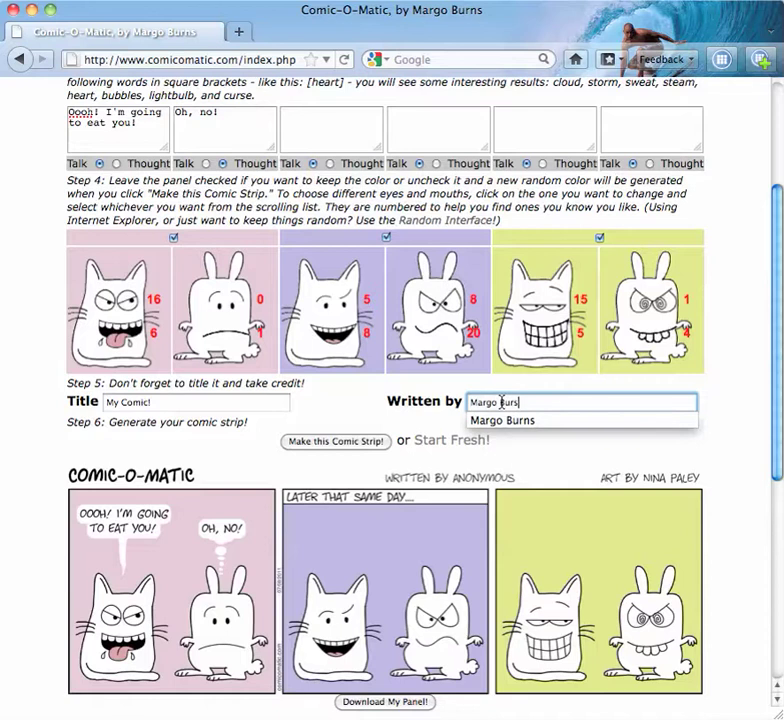
key("BackSpace")
type("ns")
left_click(501, 421)
left_click(345, 440)
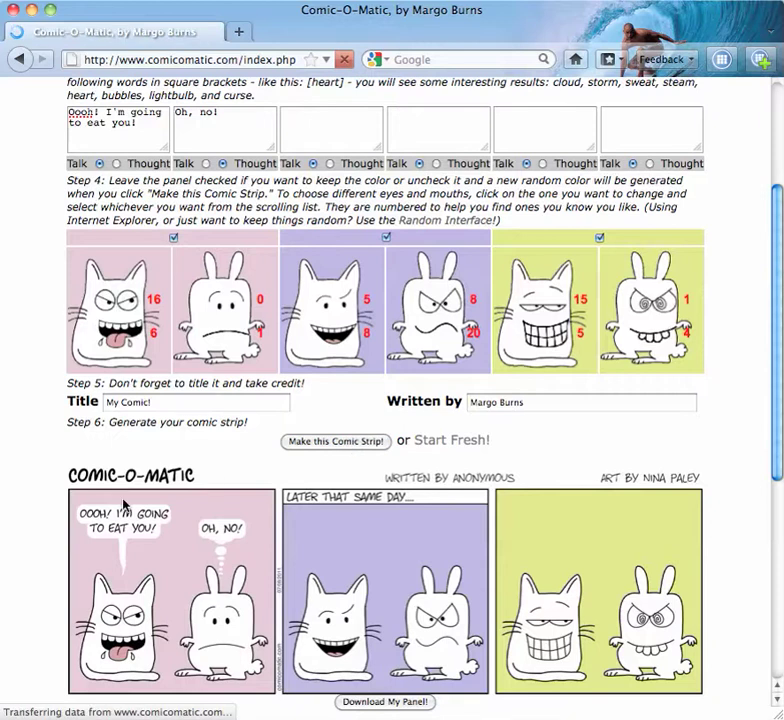
scroll(230, 475, "down", 10)
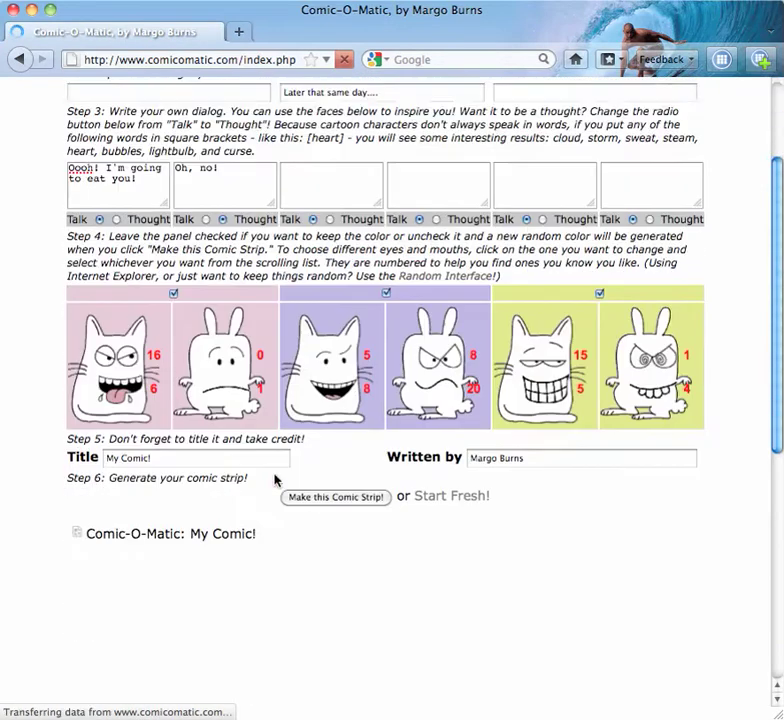
scroll(271, 290, "up", 5)
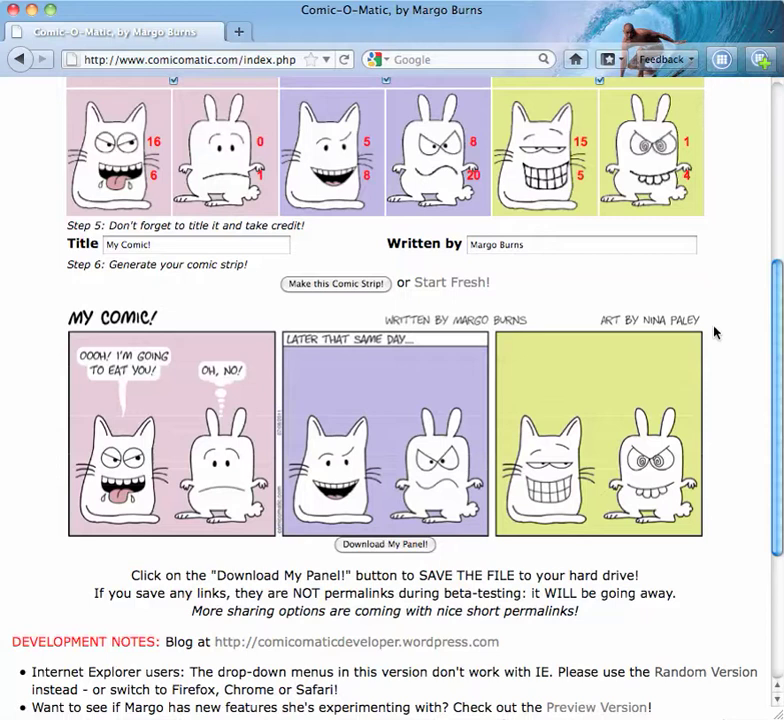
Step: Give panel 2's cat the "[storm]" dialog and its bunny "[heart]", then regenerate the strip
scroll(714, 332, "up", 5)
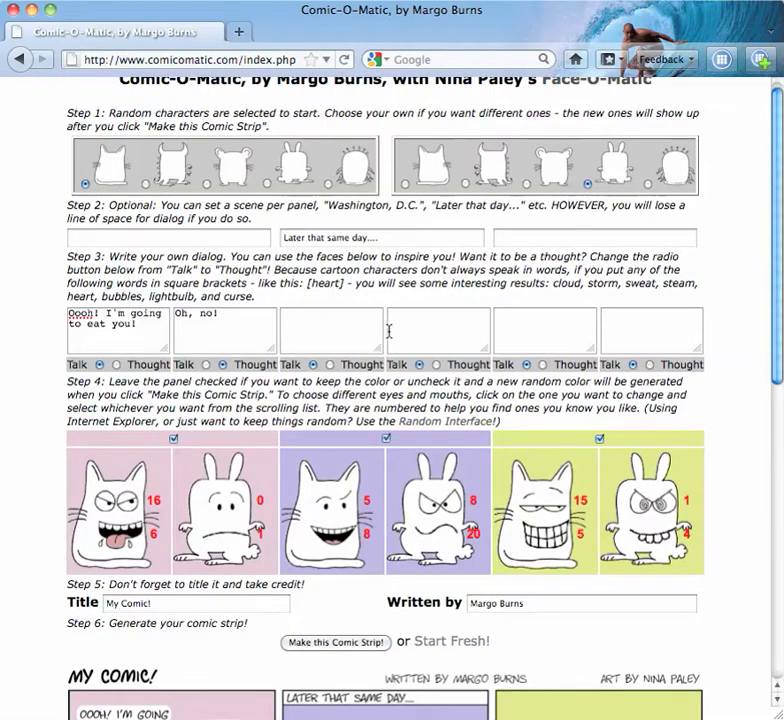
left_click(318, 326)
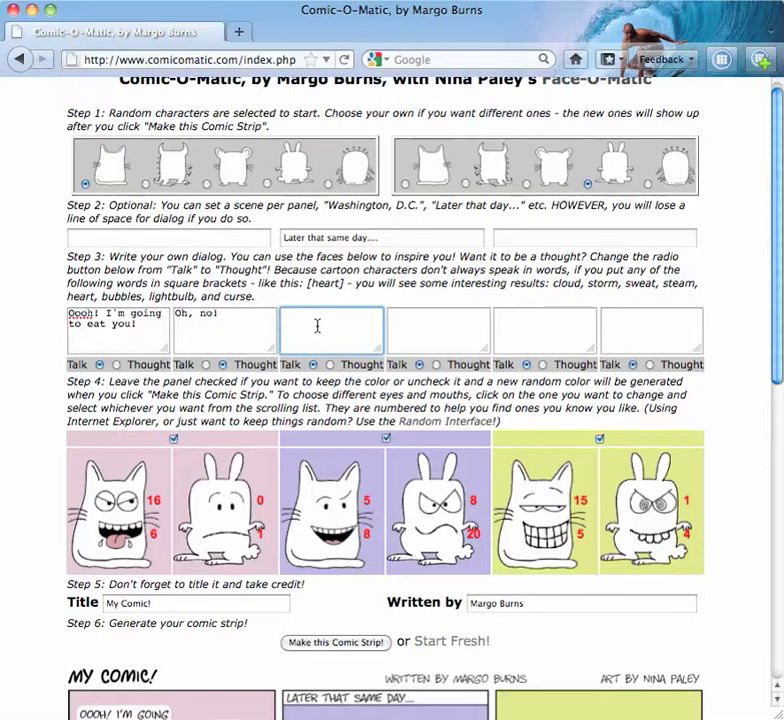
type("[storm]")
left_click(423, 321)
type("[heart]")
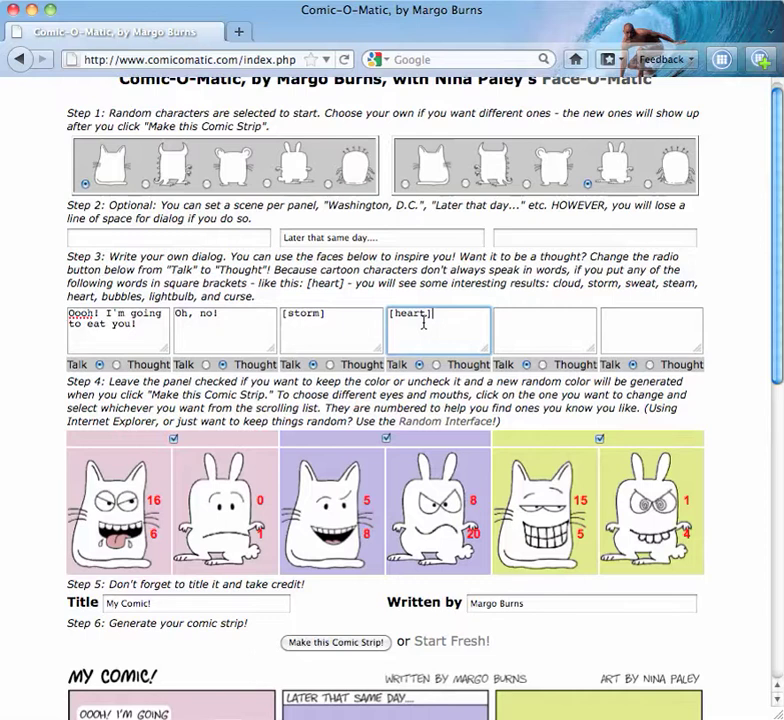
left_click(363, 646)
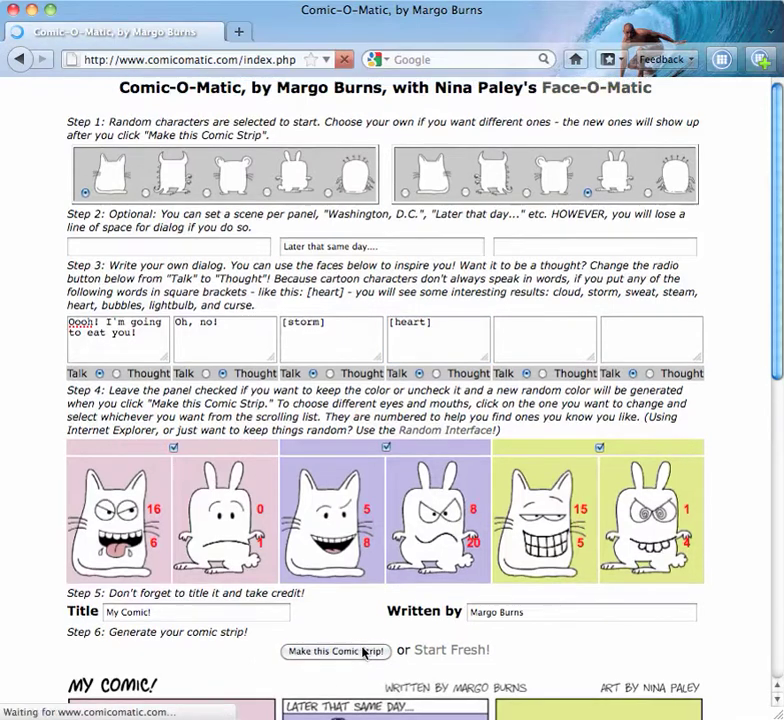
Step: Download the finished strip as a PNG image with 'Download My Panel!'
scroll(363, 649, "down", 5)
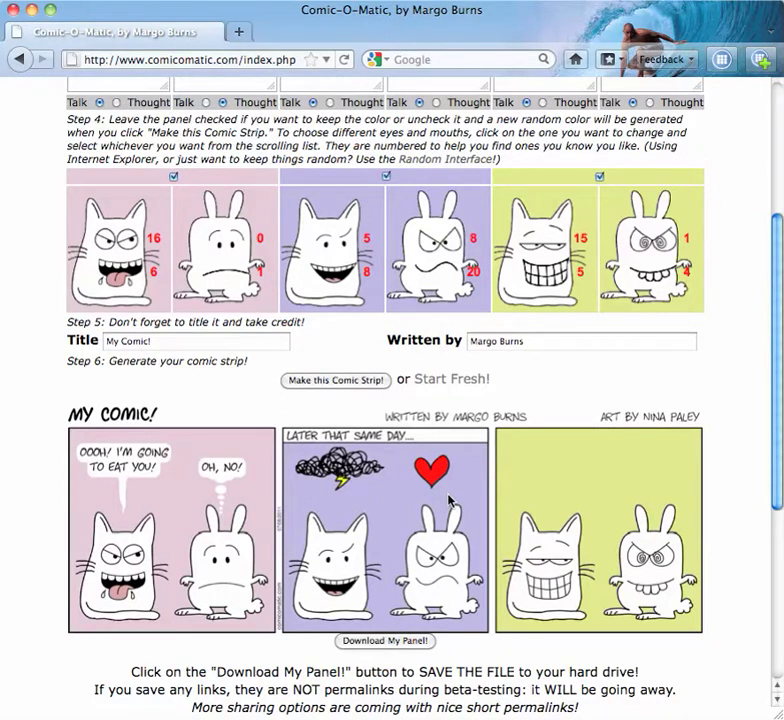
left_click(398, 641)
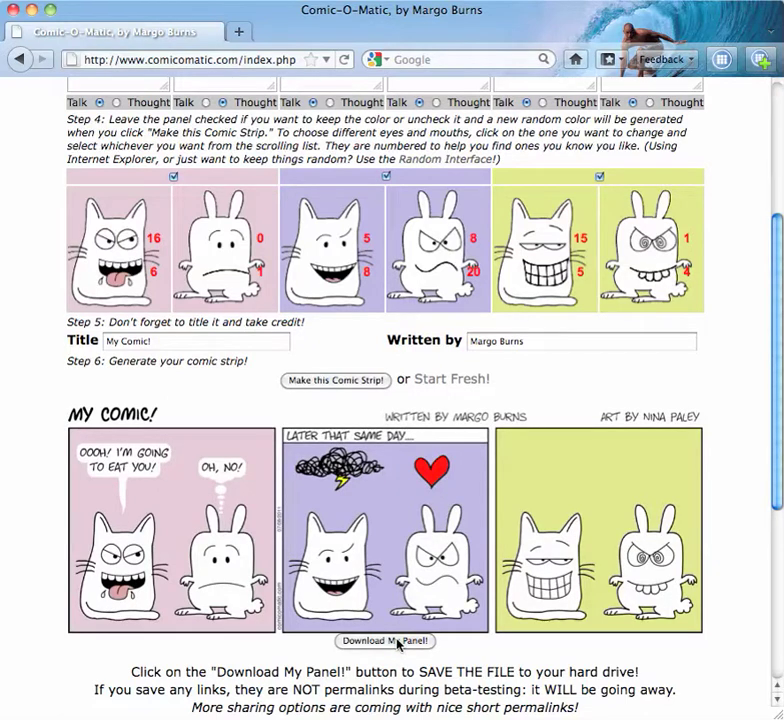